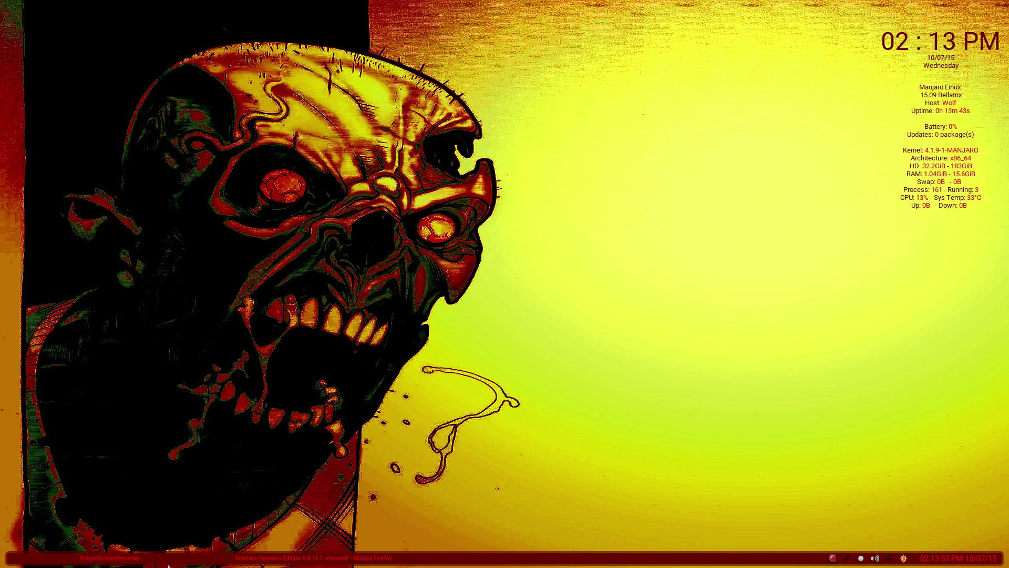
Open the file manager at the home folder, view the .cache folder's actions, and nudge the window up
right_click(230, 120)
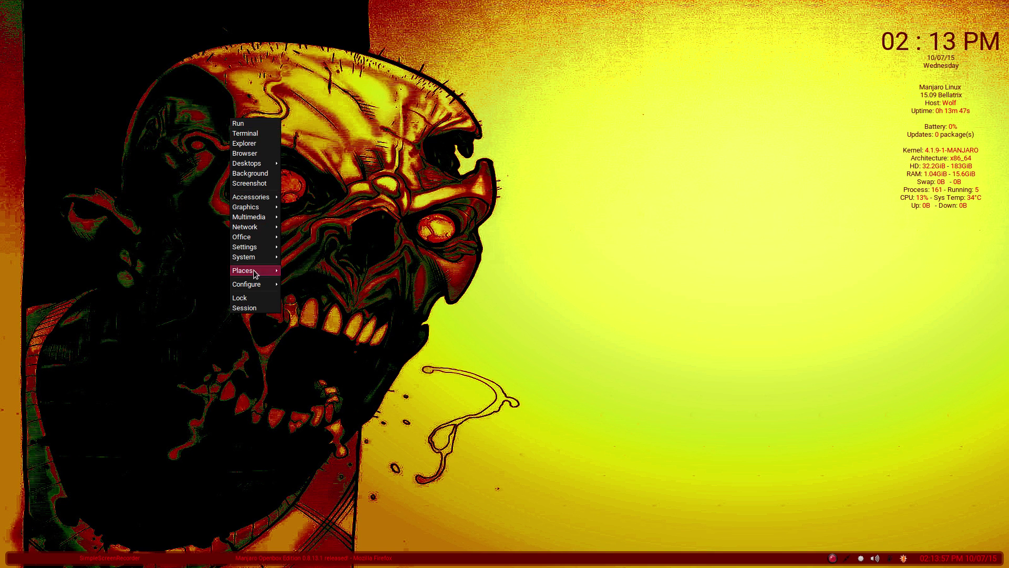
click(260, 144)
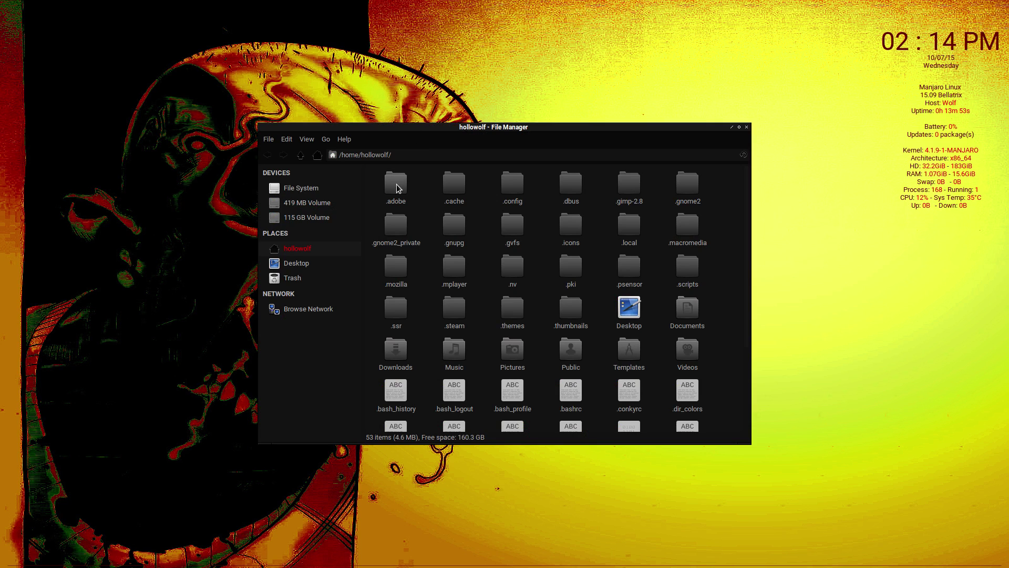
click(455, 201)
right_click(457, 202)
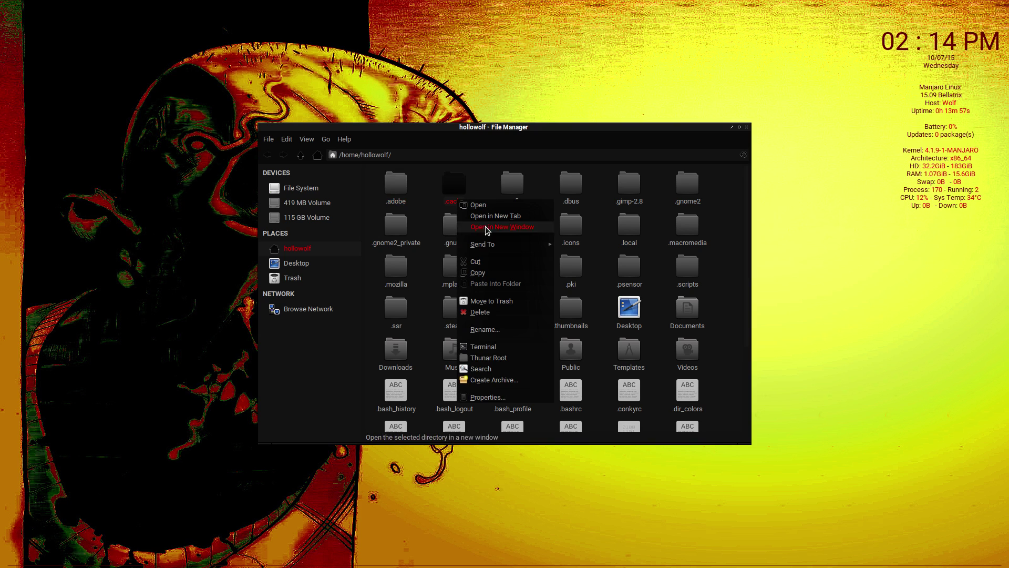
click(529, 142)
drag(531, 129, 436, 117)
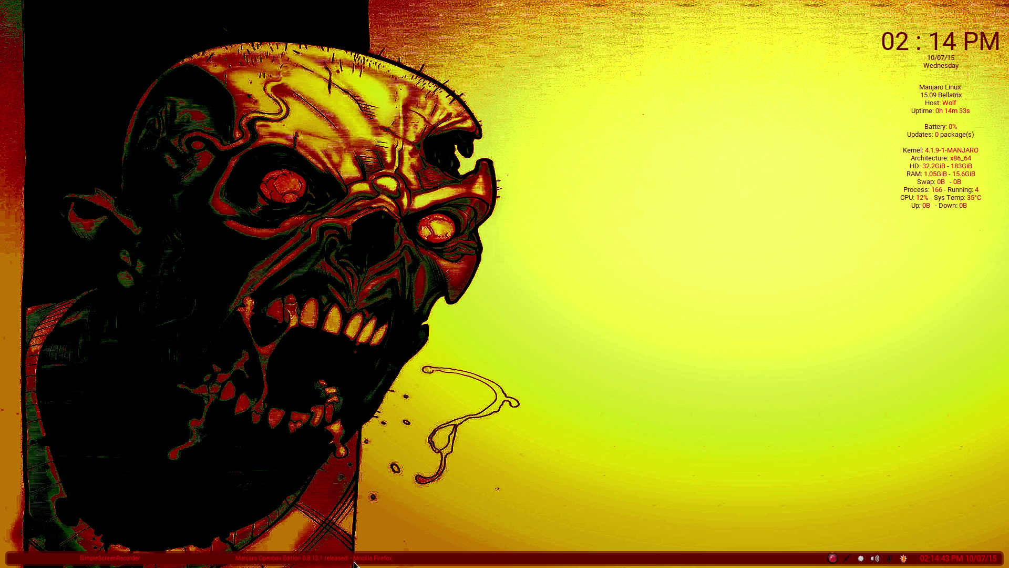
Bring the Manjaro forum post in Firefox to the front and scroll through it
click(332, 559)
scroll(213, 349, up, 5)
click(275, 558)
scroll(452, 382, down, 5)
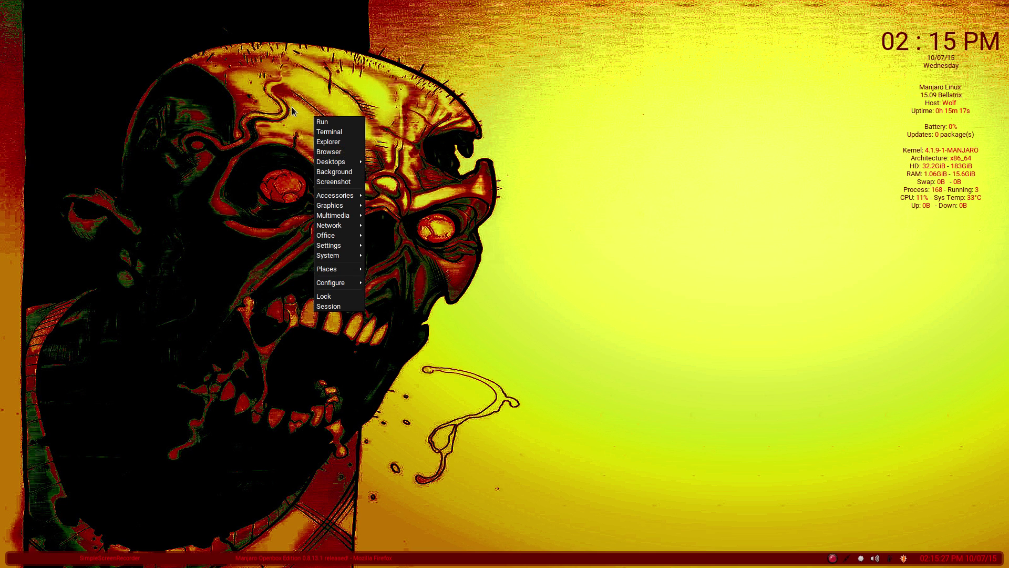
Open .conkyrc for editing through the desktop menu's Configure > Manager Conky entry
mouse_move(350, 160)
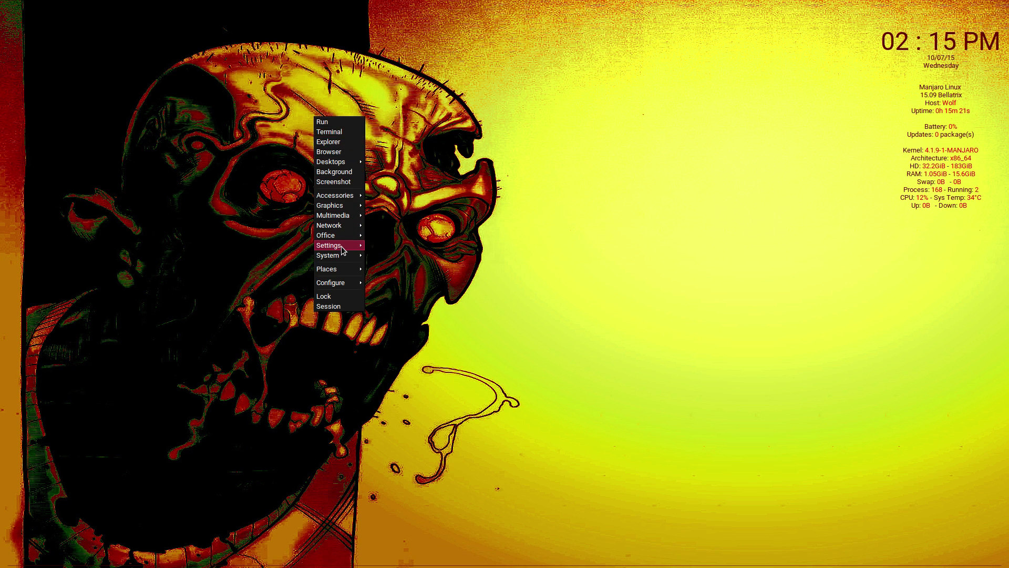
mouse_move(353, 288)
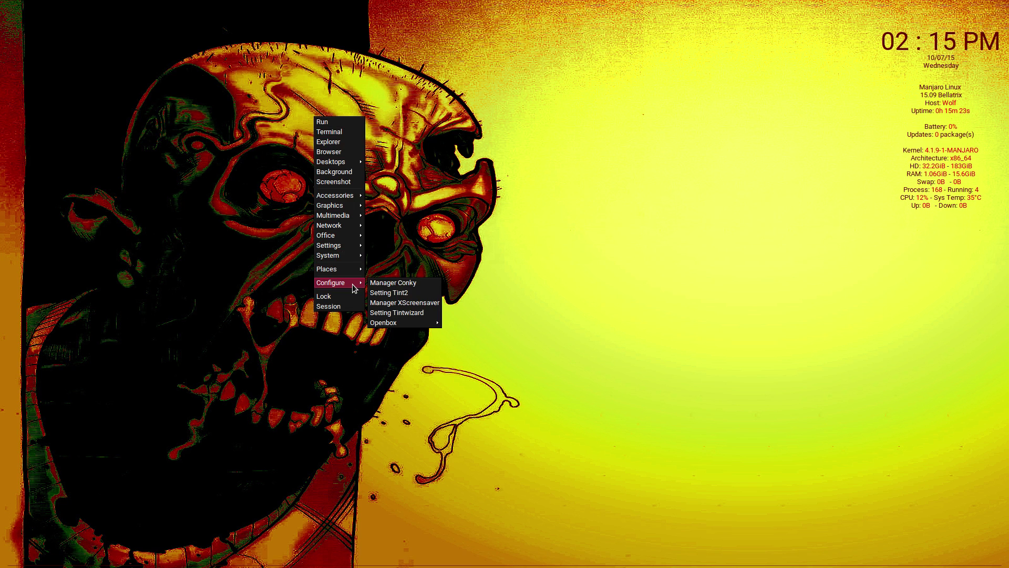
click(405, 287)
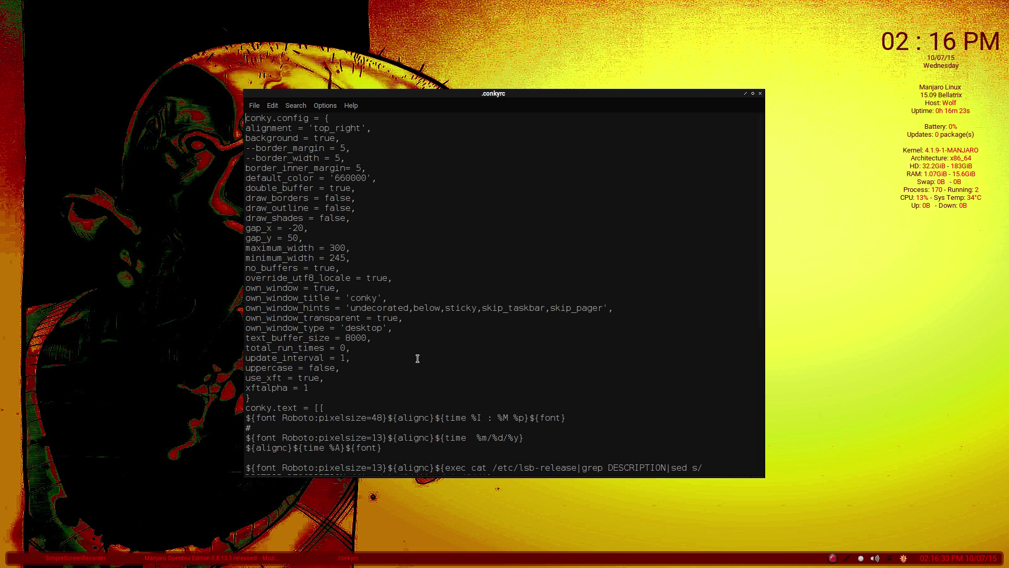
Scroll through .conkyrc's FF0000 text colour settings down to the closing ]]
scroll(423, 353, down, 5)
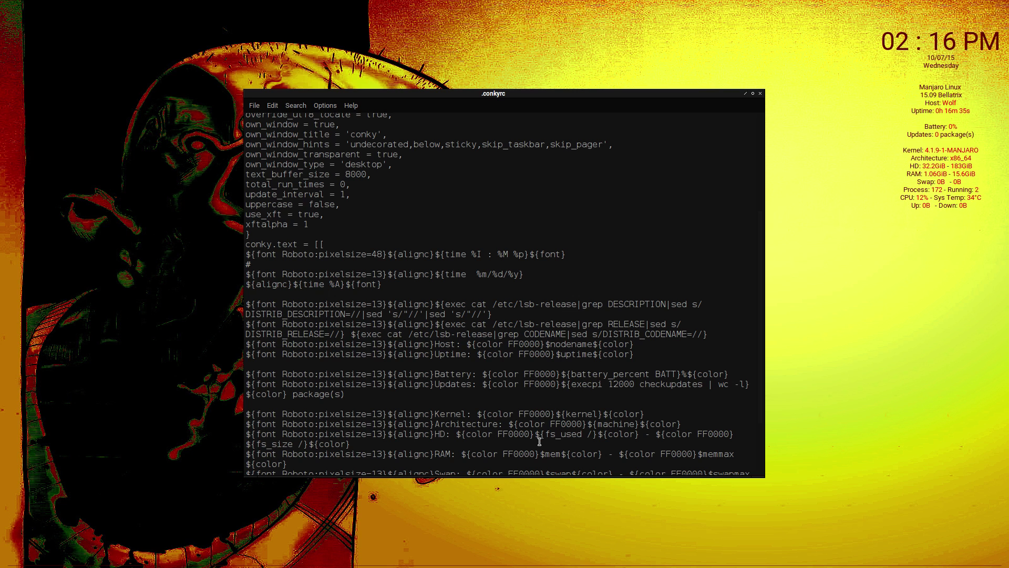
scroll(540, 442, down, 1)
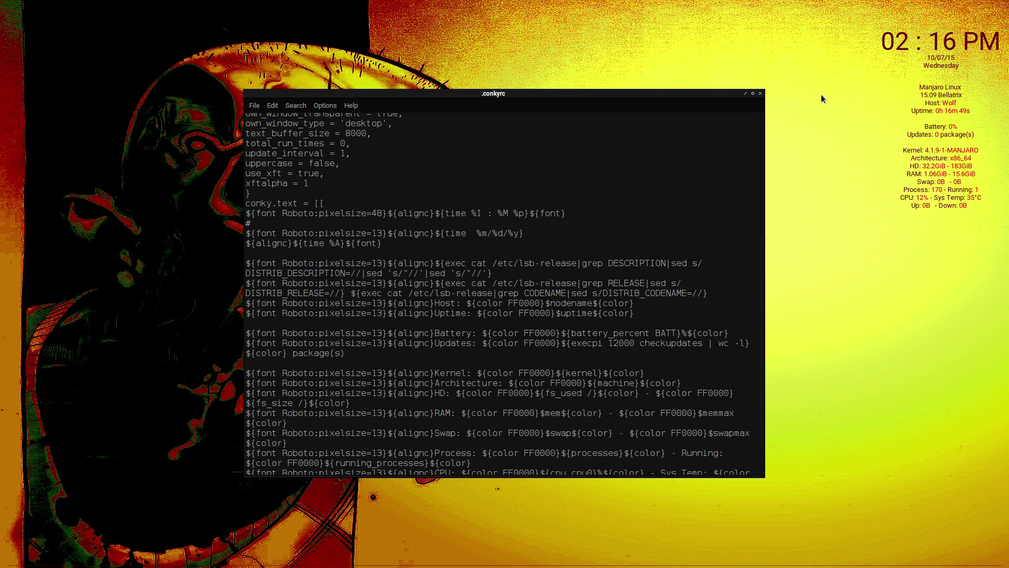
scroll(442, 441, down, 2)
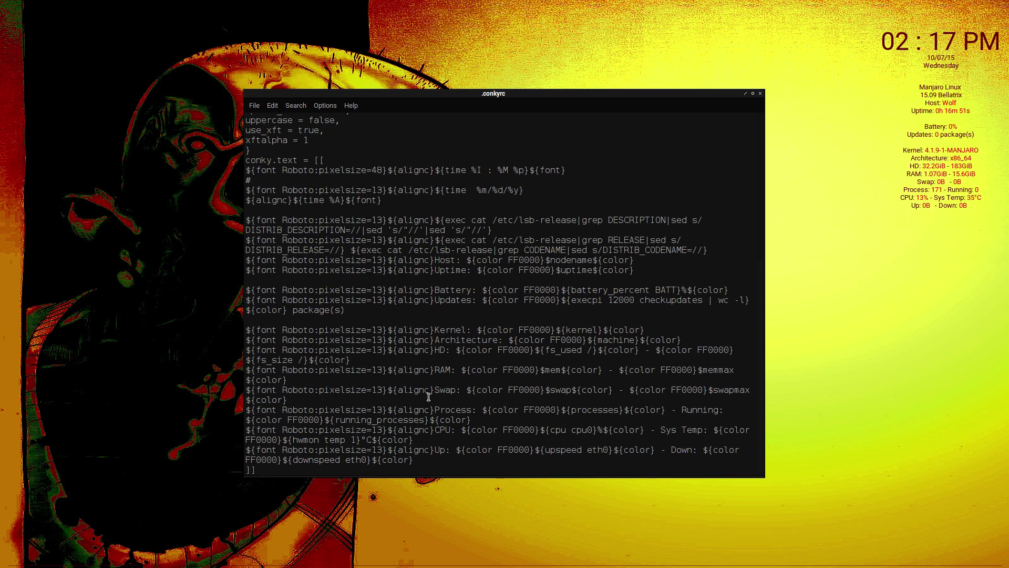
scroll(425, 276, up, 4)
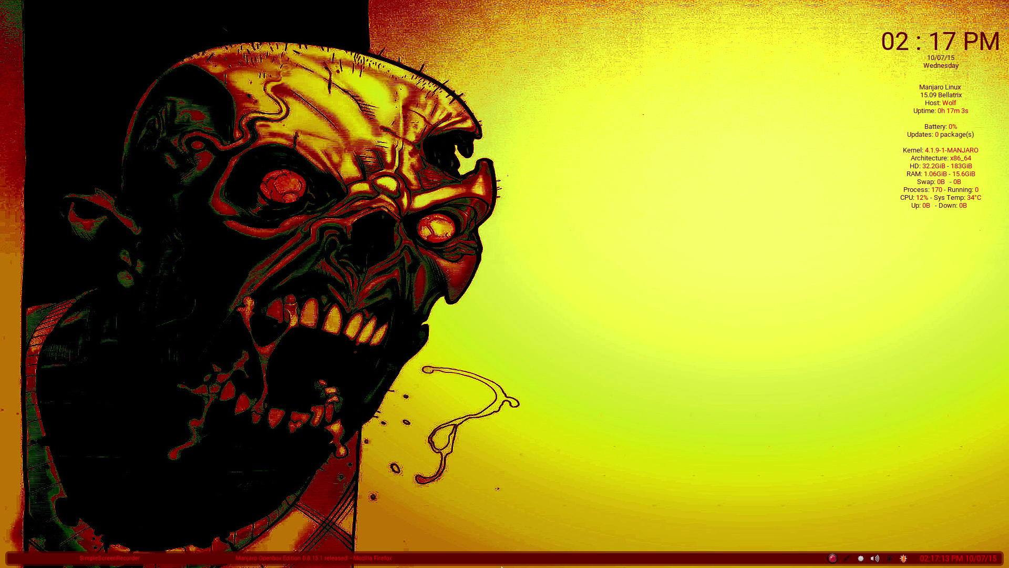
Open tint2rc in the editor through the desktop menu's Configure > Setting Tint2 entry
right_click(352, 154)
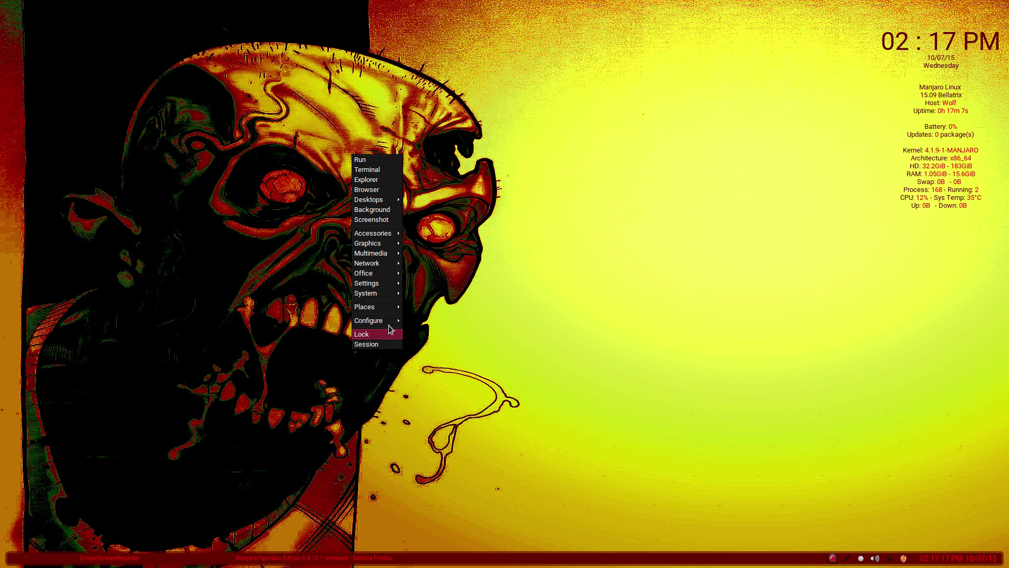
mouse_move(394, 321)
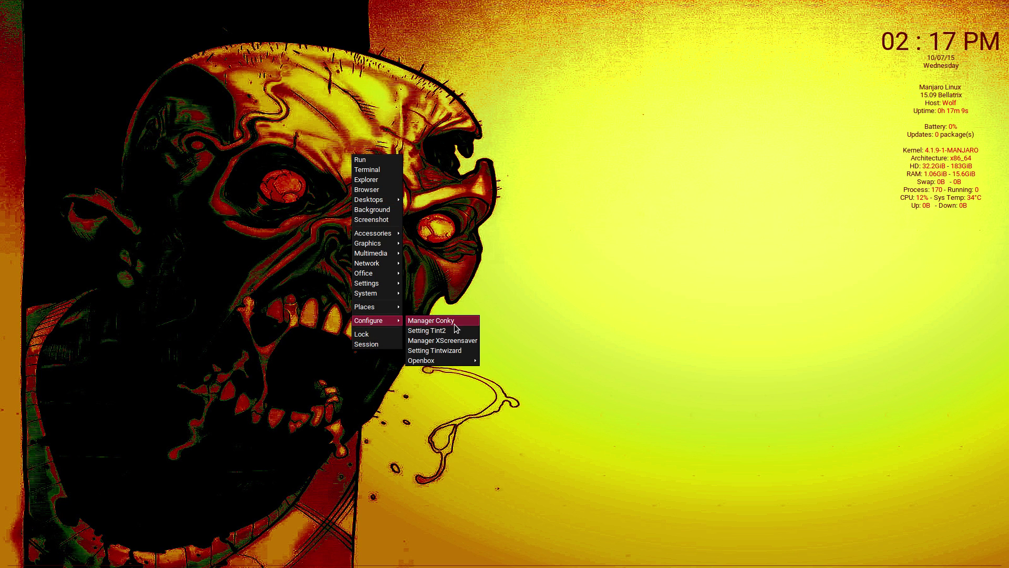
mouse_move(462, 363)
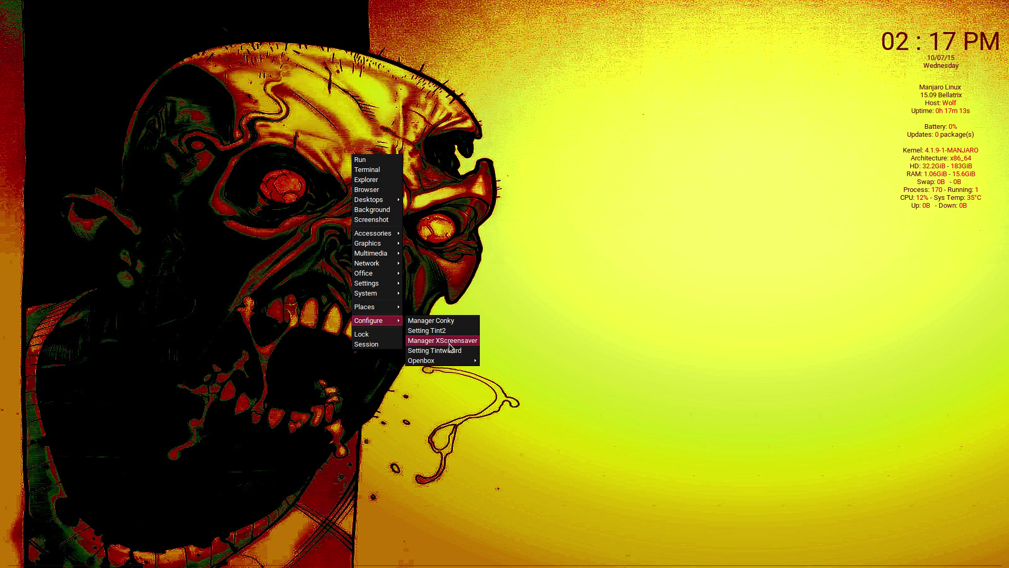
mouse_move(391, 295)
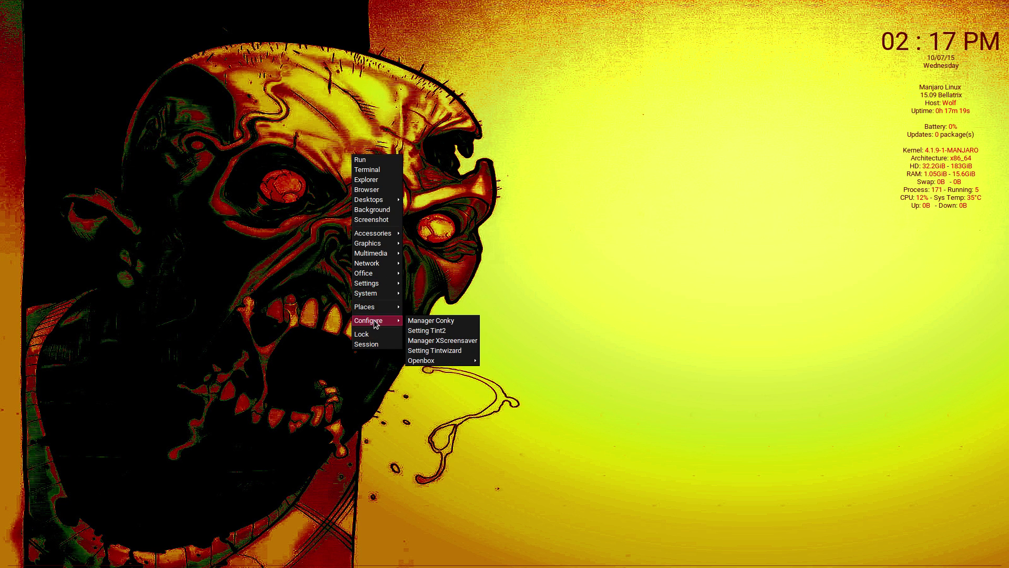
click(432, 335)
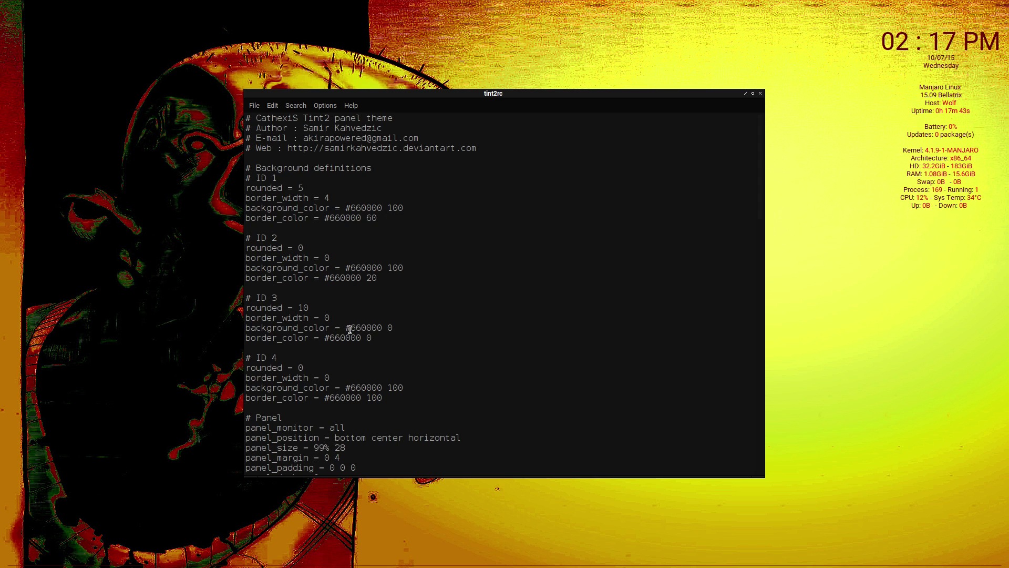
scroll(354, 393, down, 3)
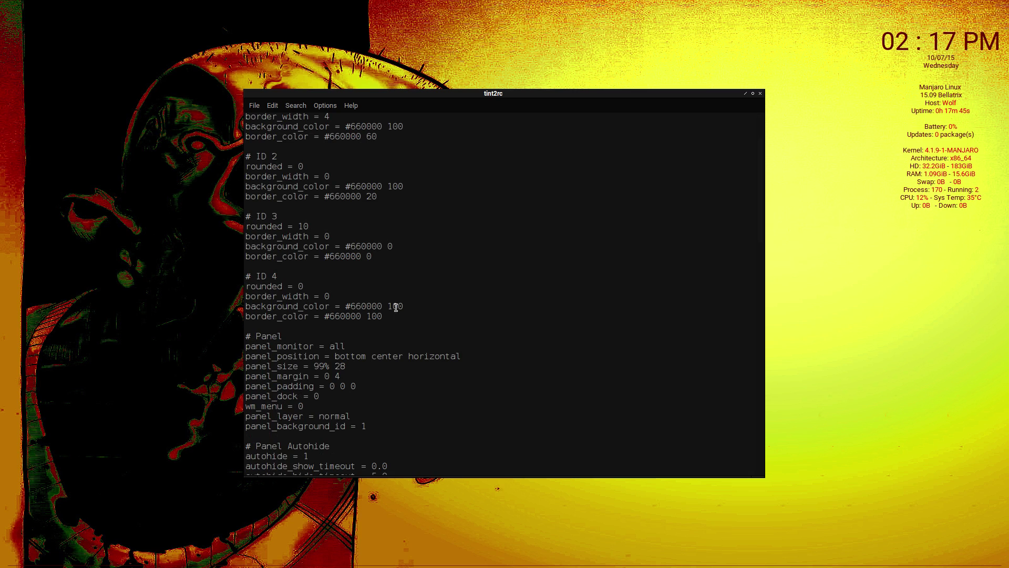
mouse_move(261, 564)
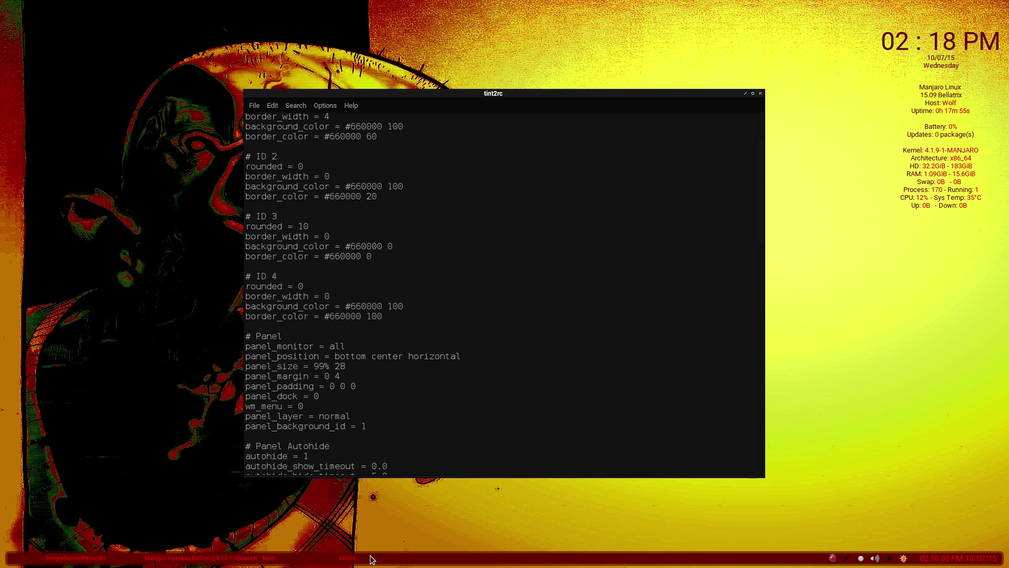
Scroll through tint2rc's #FB0909 font colour settings to the end of the file
scroll(361, 299, down, 2)
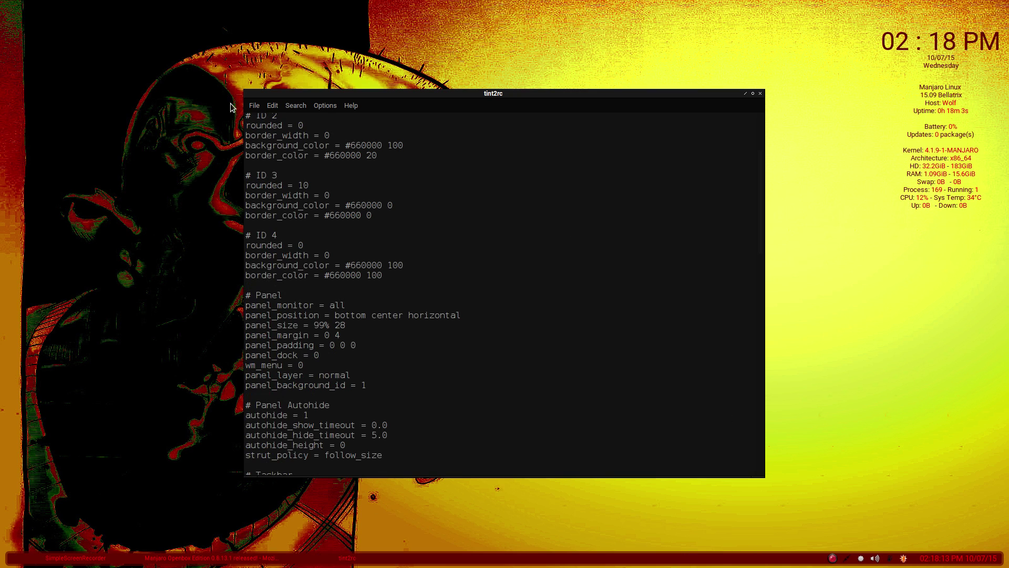
scroll(352, 323, down, 5)
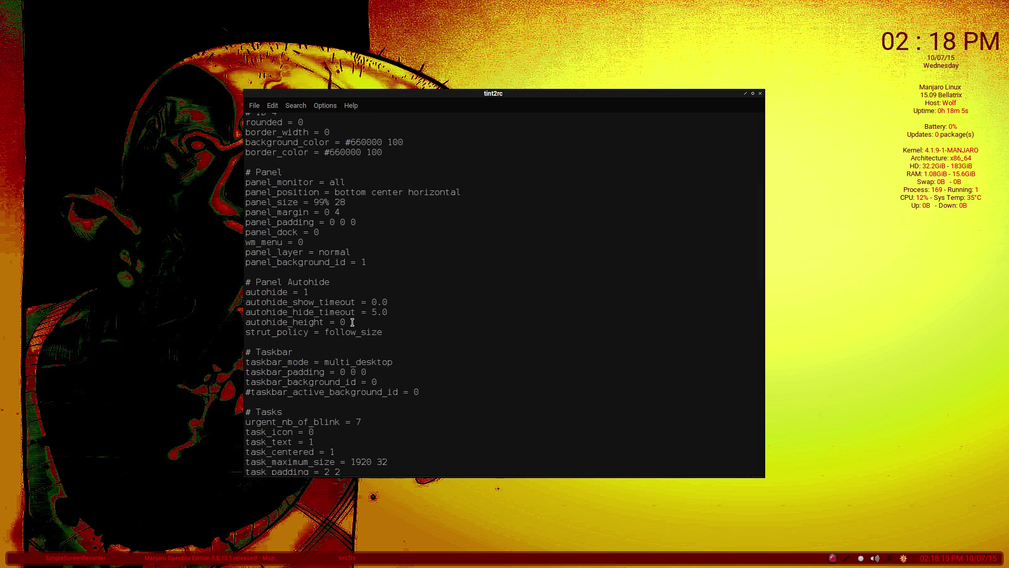
scroll(352, 292, down, 7)
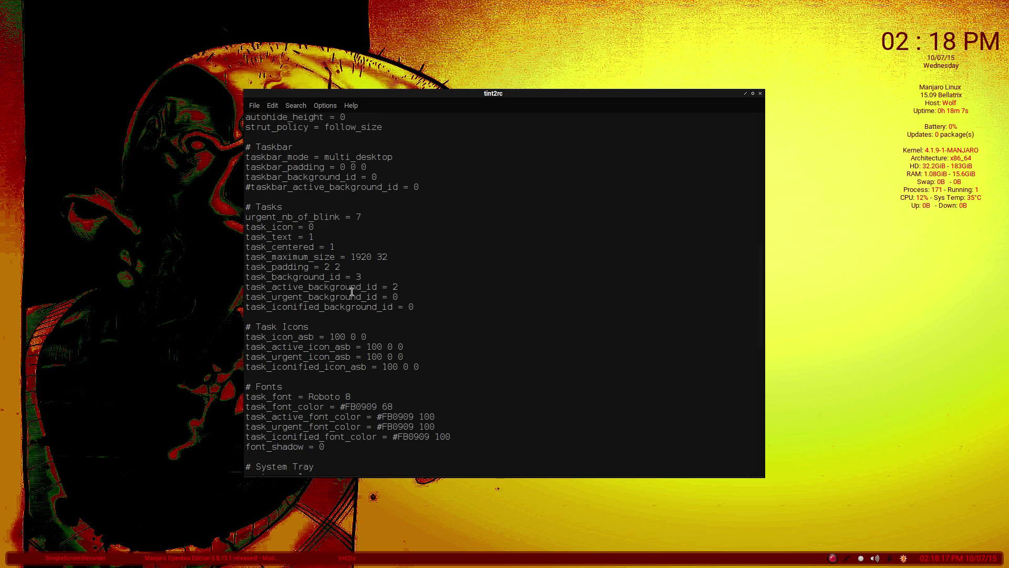
scroll(352, 292, down, 5)
scroll(352, 291, up, 5)
scroll(351, 292, down, 5)
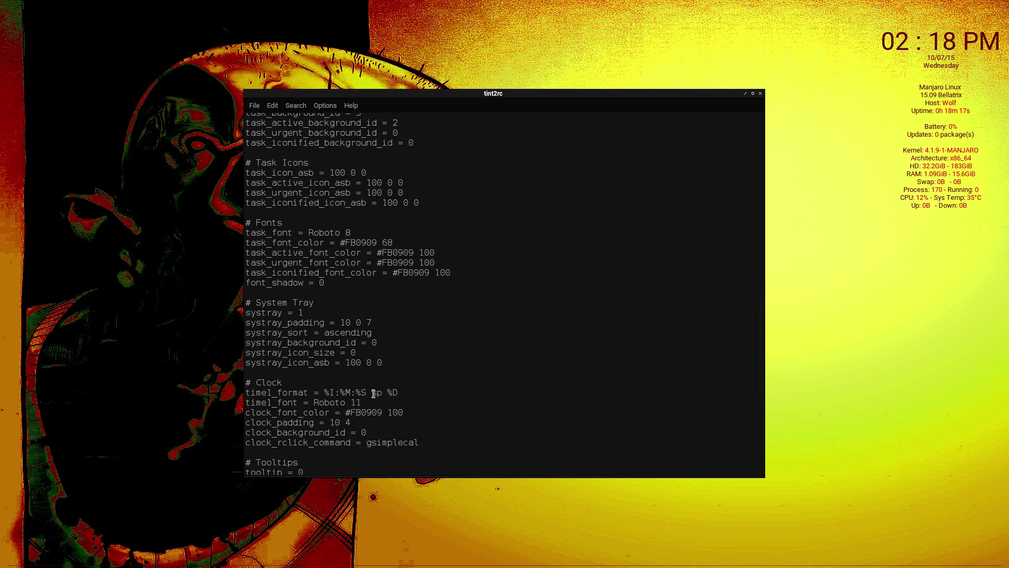
scroll(373, 394, down, 8)
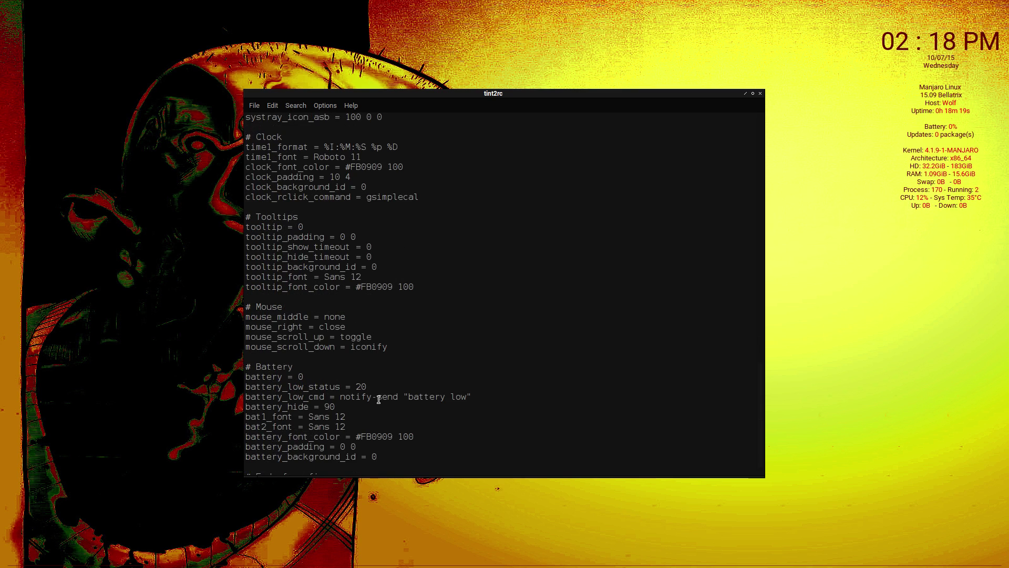
scroll(379, 400, down, 1)
mouse_move(967, 566)
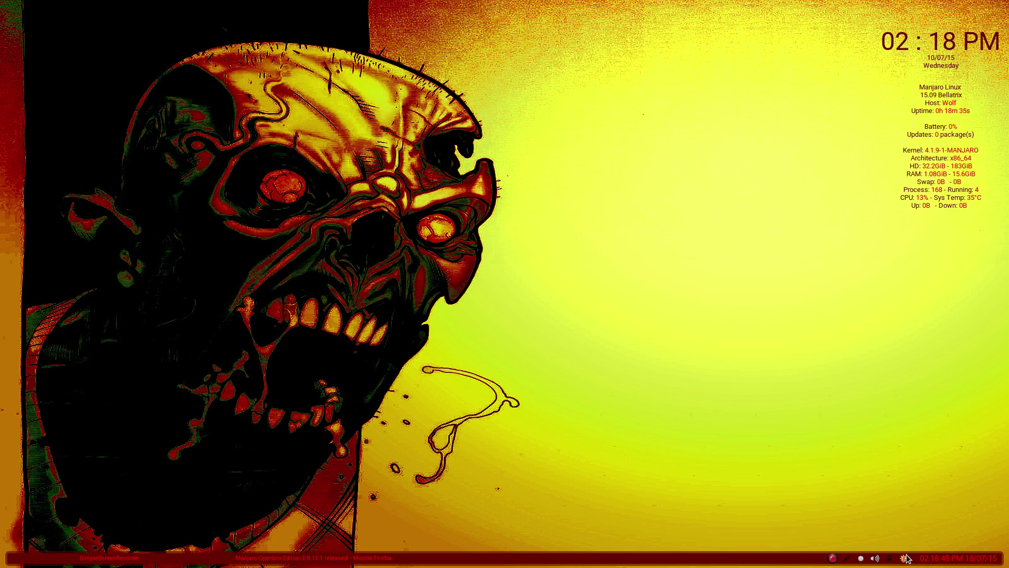
Check Redshift's status and colour temperature from its tray icon, then return to the Firefox forum post
right_click(906, 555)
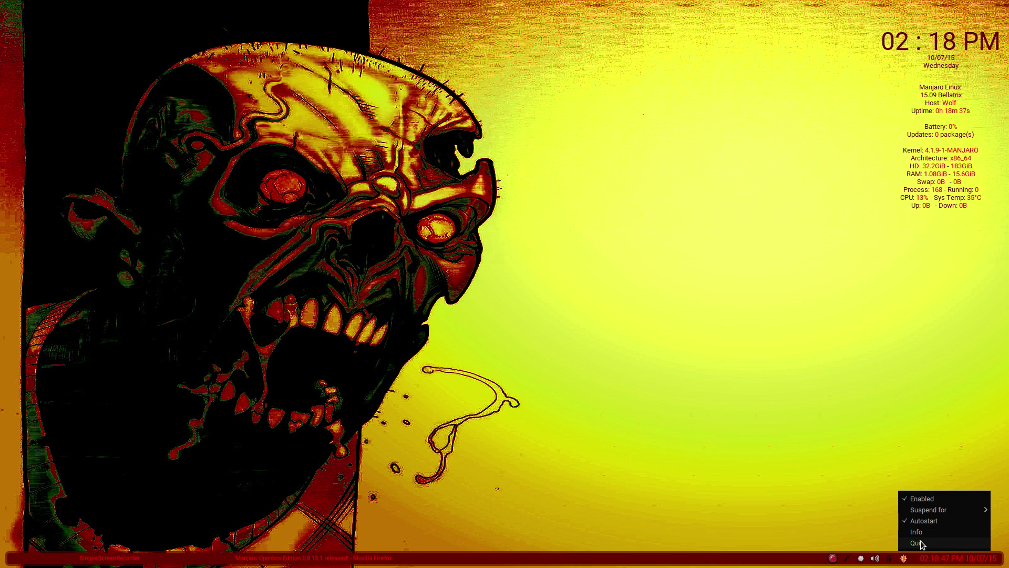
click(929, 532)
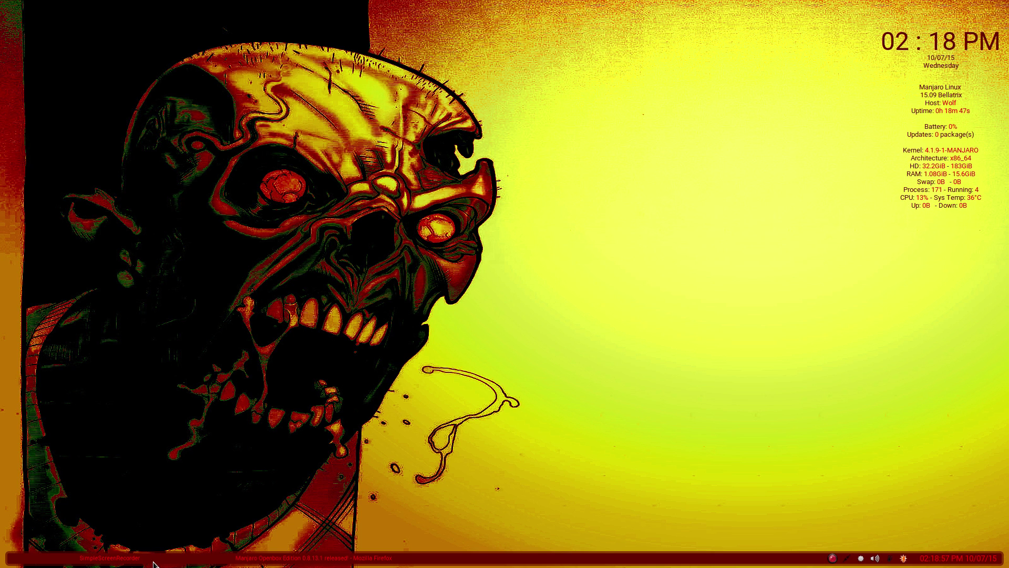
click(255, 561)
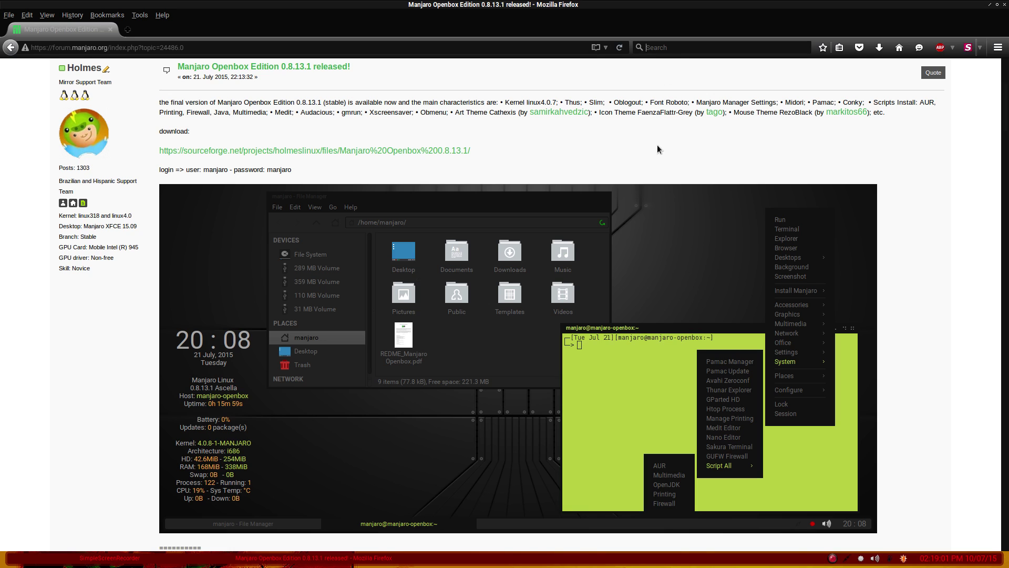
Search Google for 'redshift' and open the 'Redshift - jonls.dk' result
key(ctrl+k)
text(re)
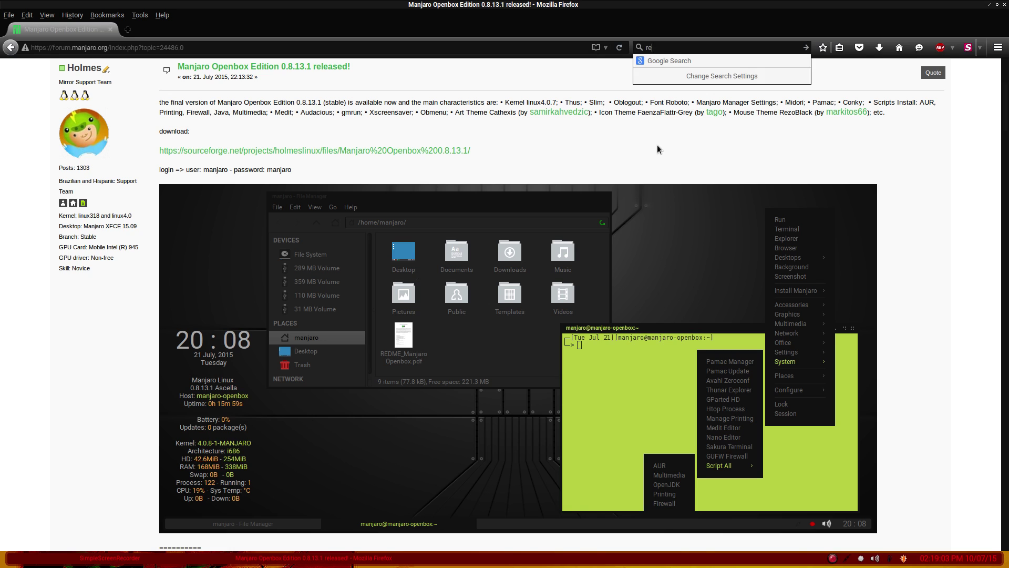
text(dshift)
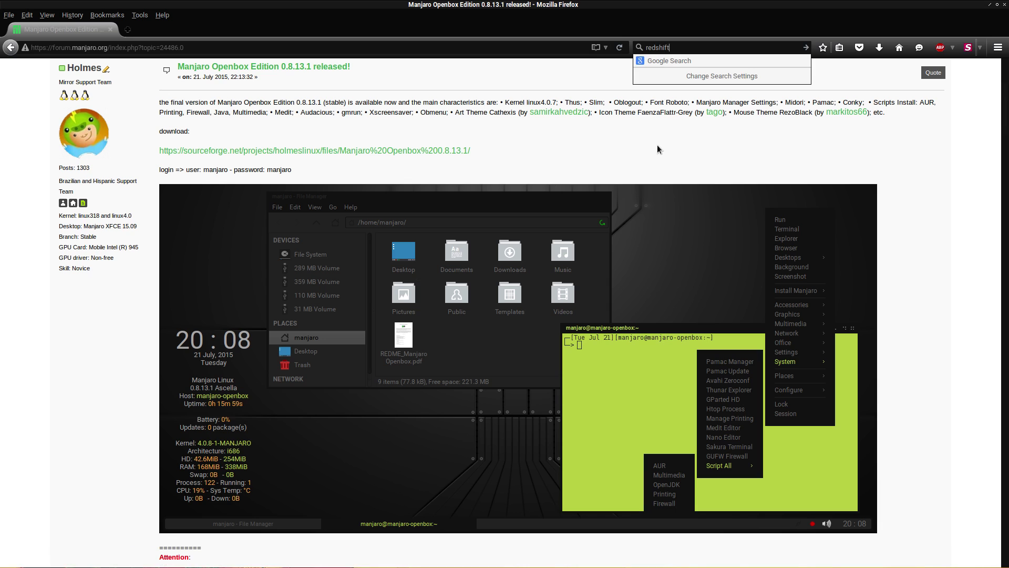
key(Up)
key(Return)
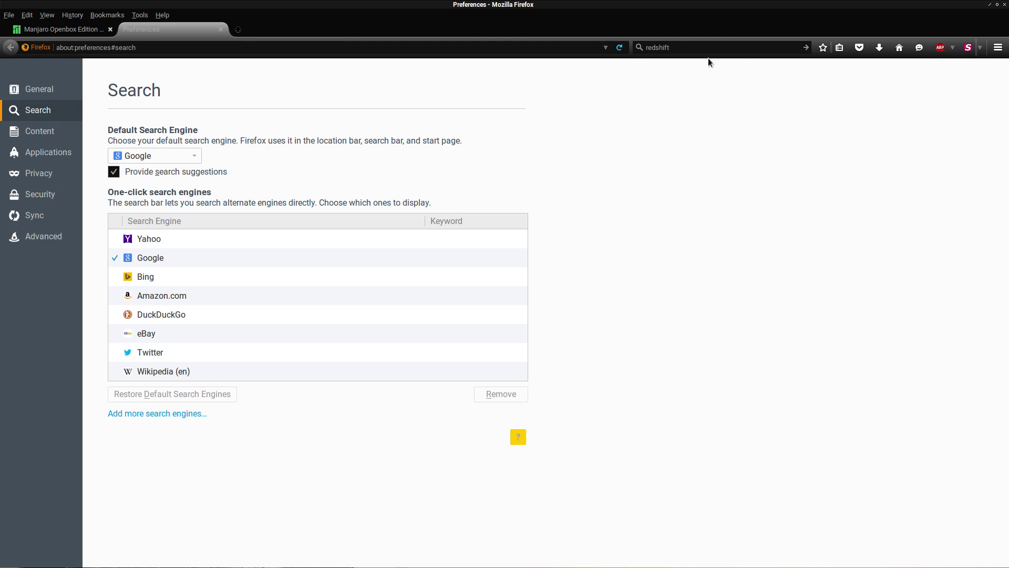
click(745, 48)
click(726, 58)
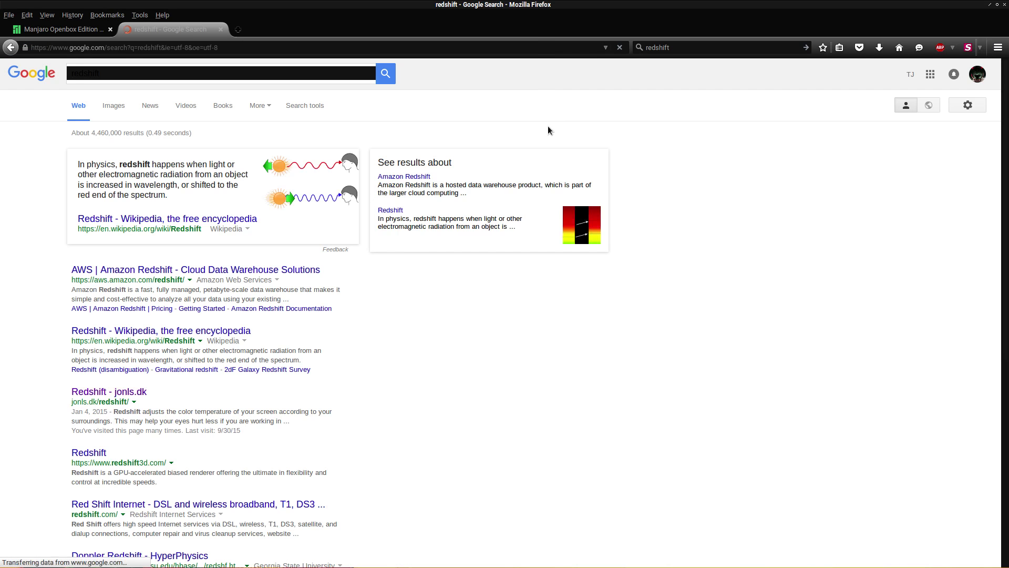
click(126, 392)
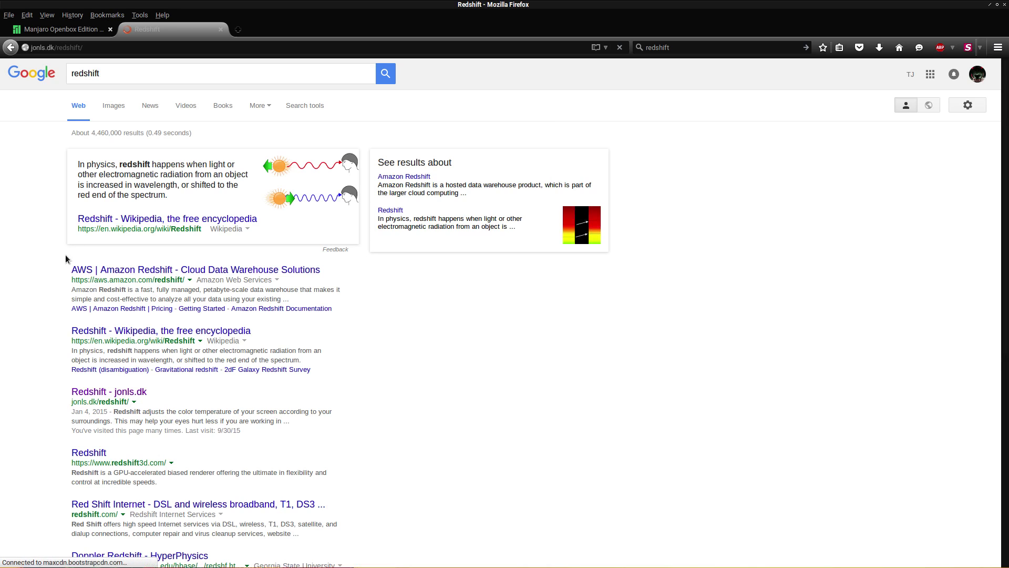
Scroll the jonls.dk Redshift page down to its example ~/.config/redshift.conf configuration file
scroll(215, 438, down, 3)
scroll(215, 437, down, 10)
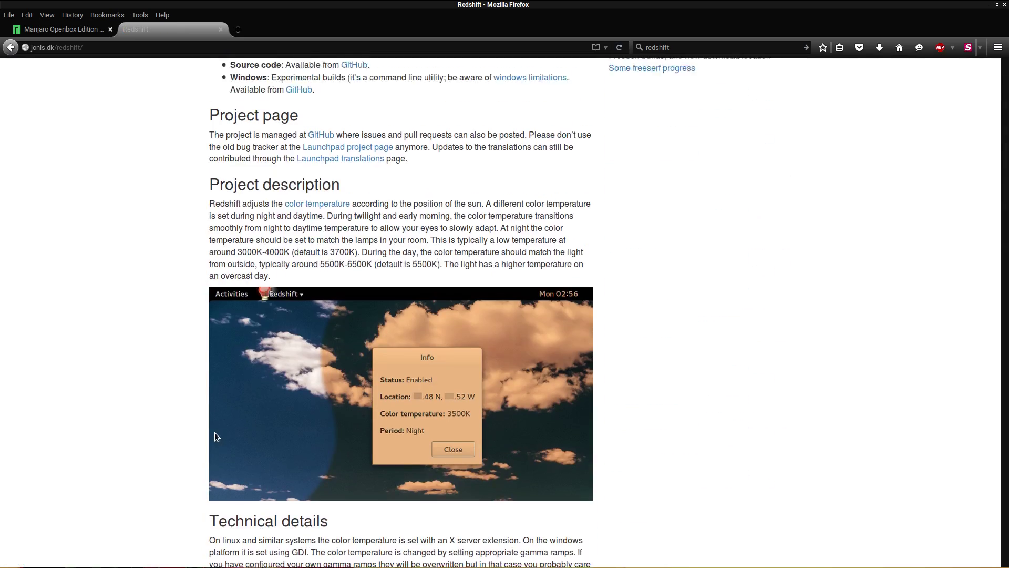
scroll(214, 380, down, 10)
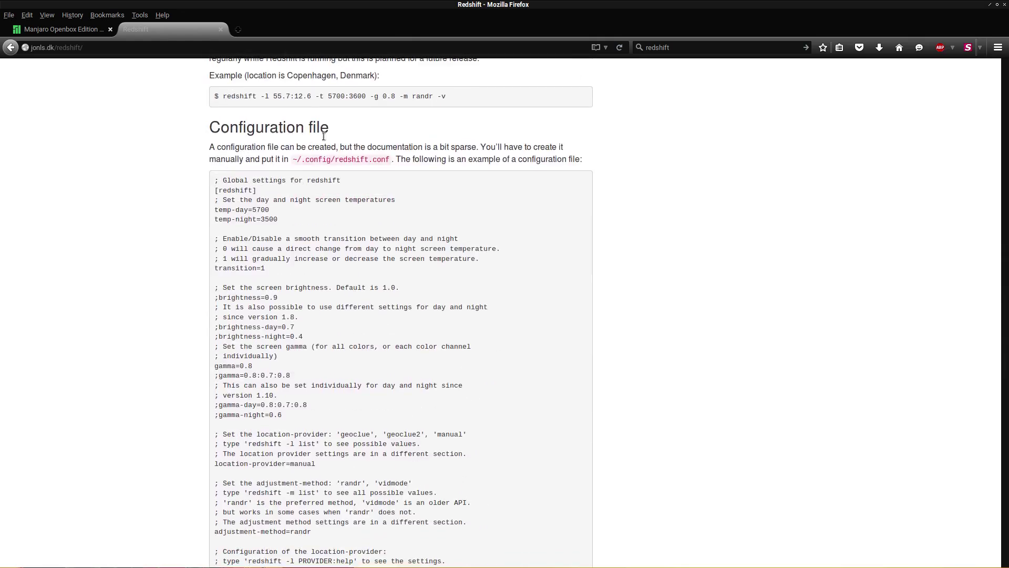
scroll(270, 233, down, 5)
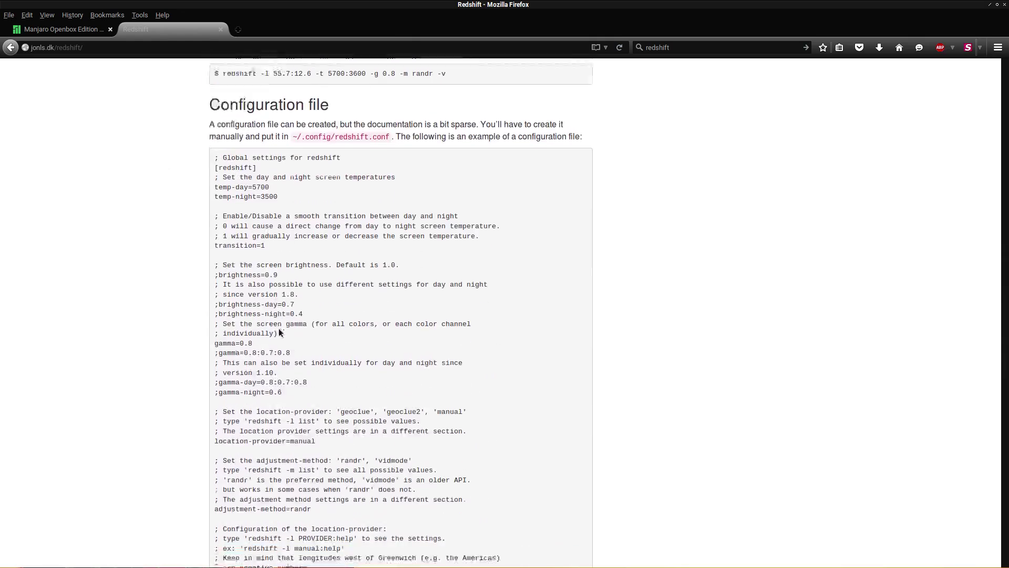
scroll(283, 342, down, 5)
scroll(261, 359, up, 1)
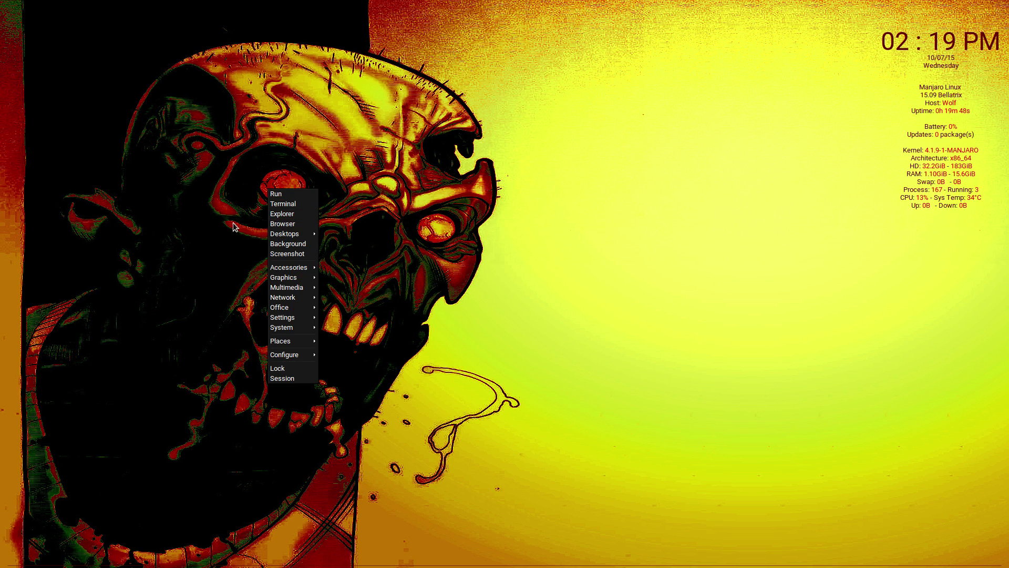
Open the file manager, shift its window left, and enter the .config folder
click(290, 218)
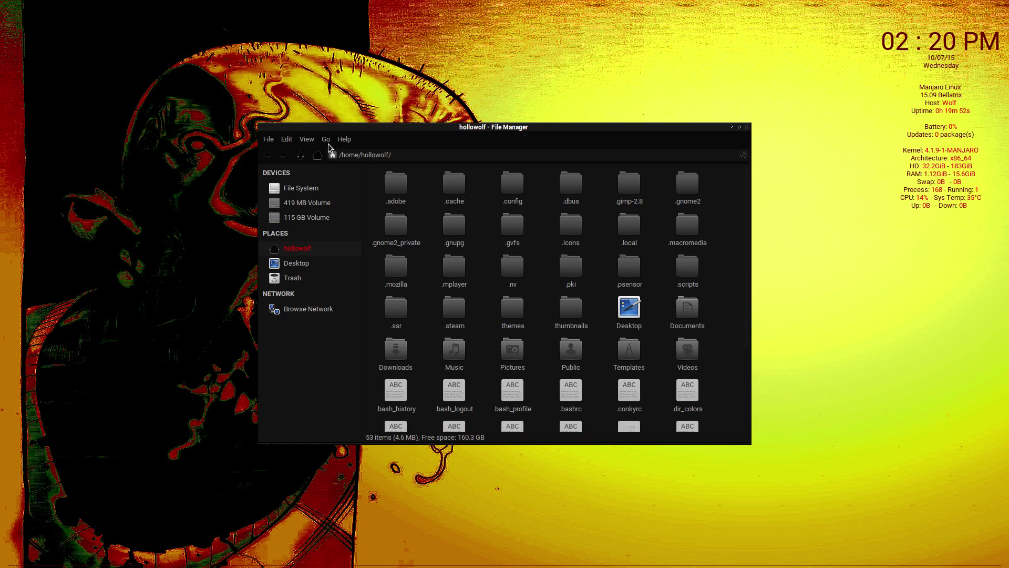
drag(336, 133, 278, 134)
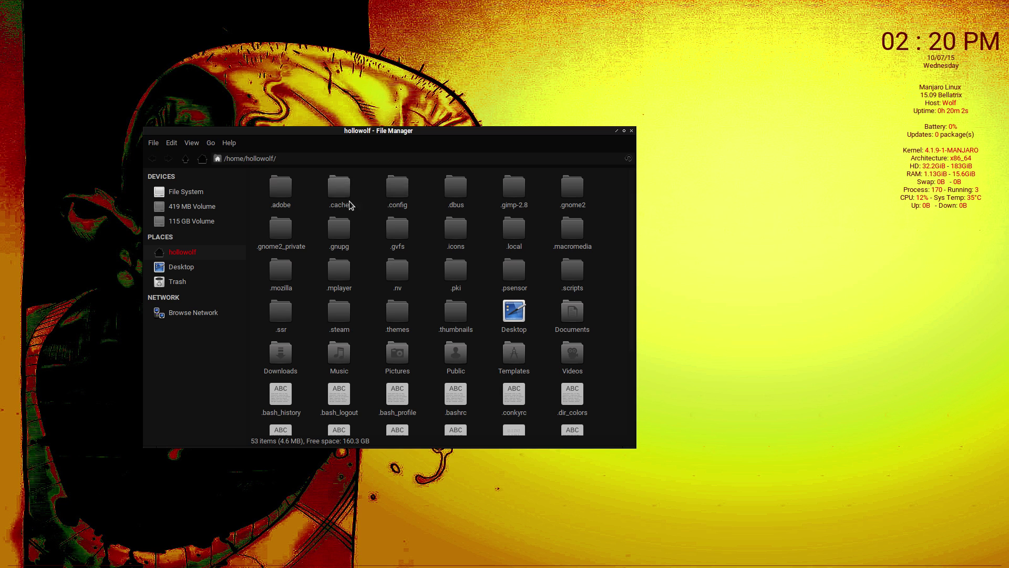
double_click(396, 199)
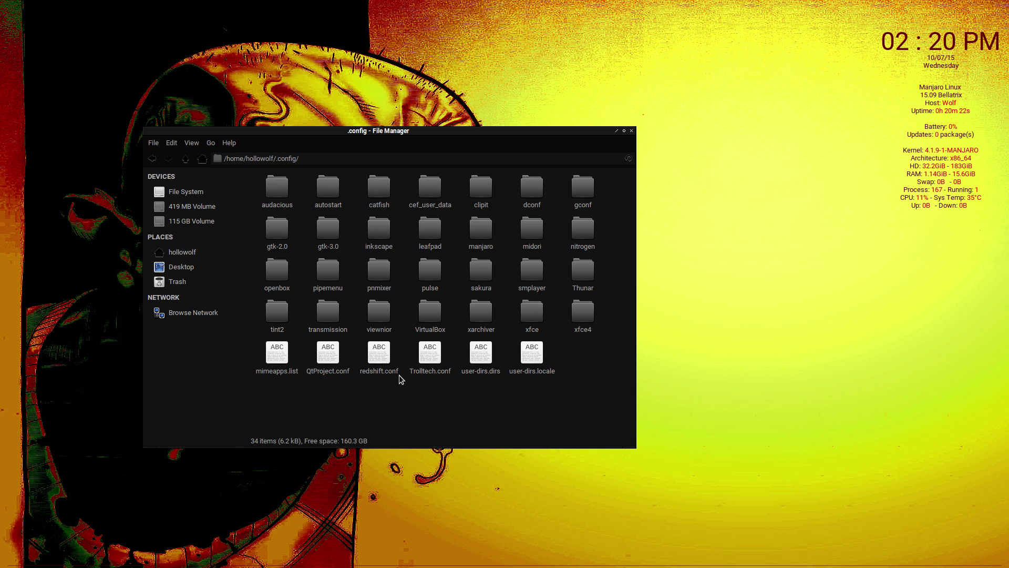
double_click(382, 362)
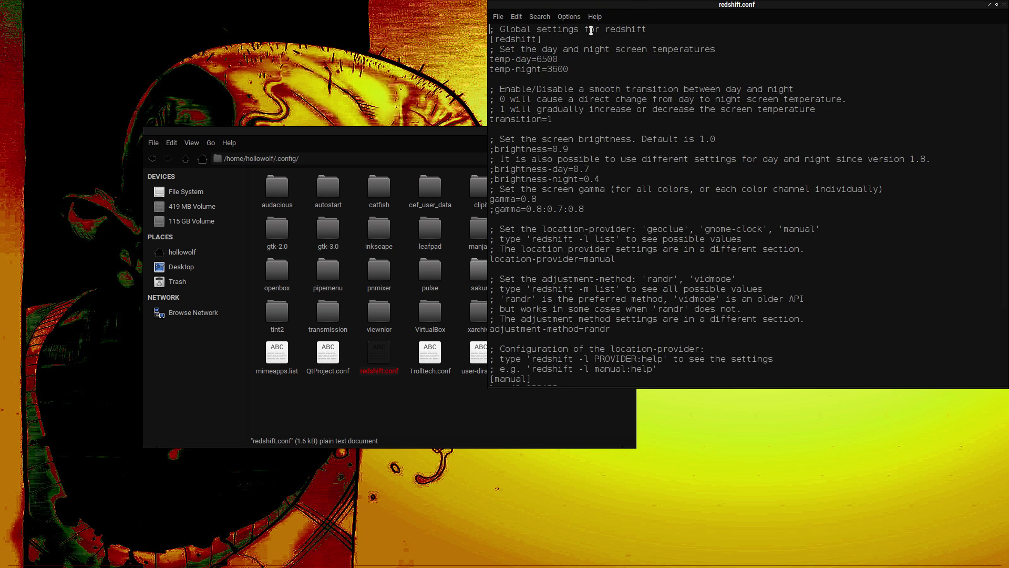
drag(655, 7, 505, 62)
scroll(453, 205, down, 3)
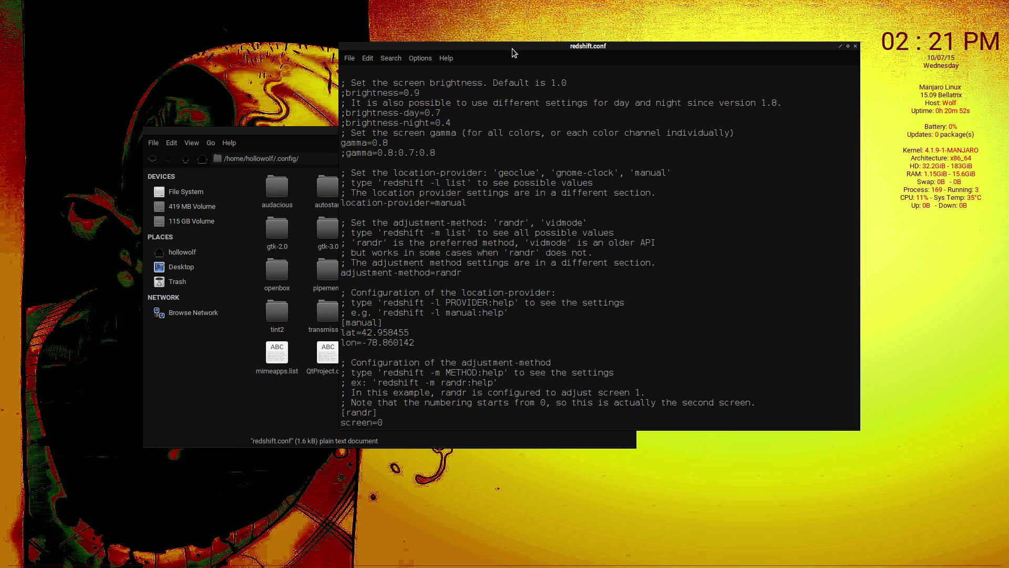
drag(509, 49, 475, 62)
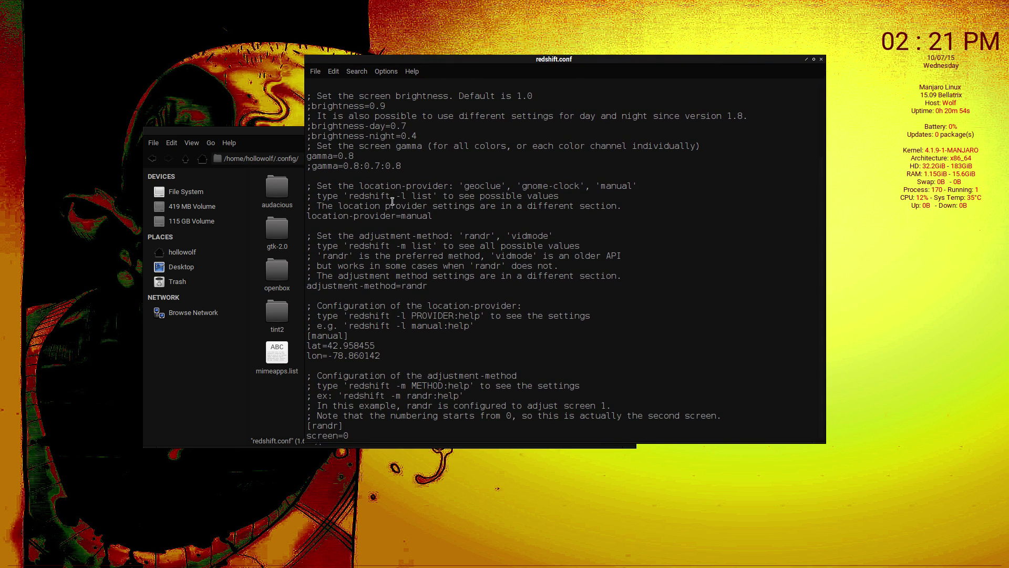
scroll(374, 236, up, 3)
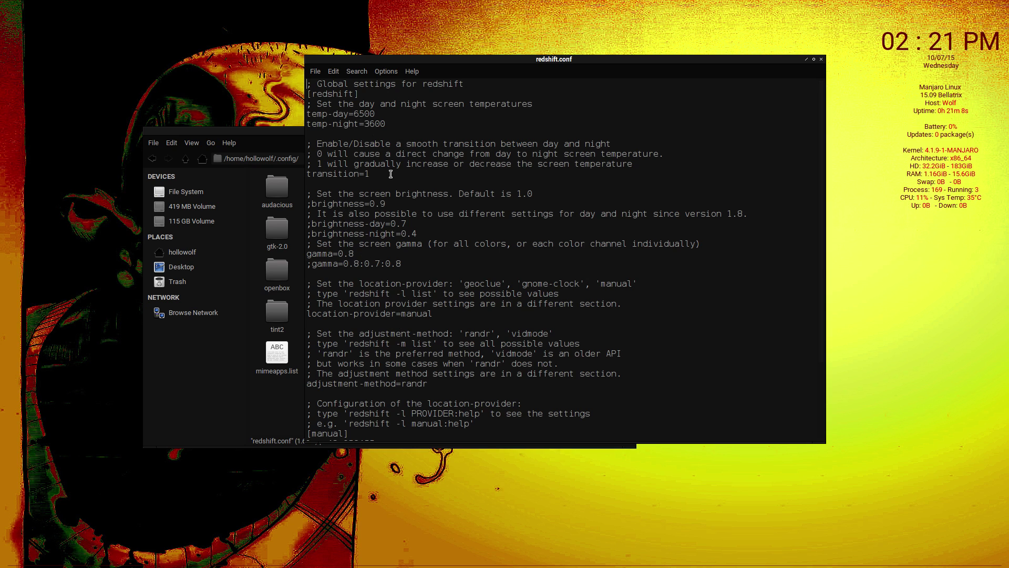
scroll(379, 305, down, 3)
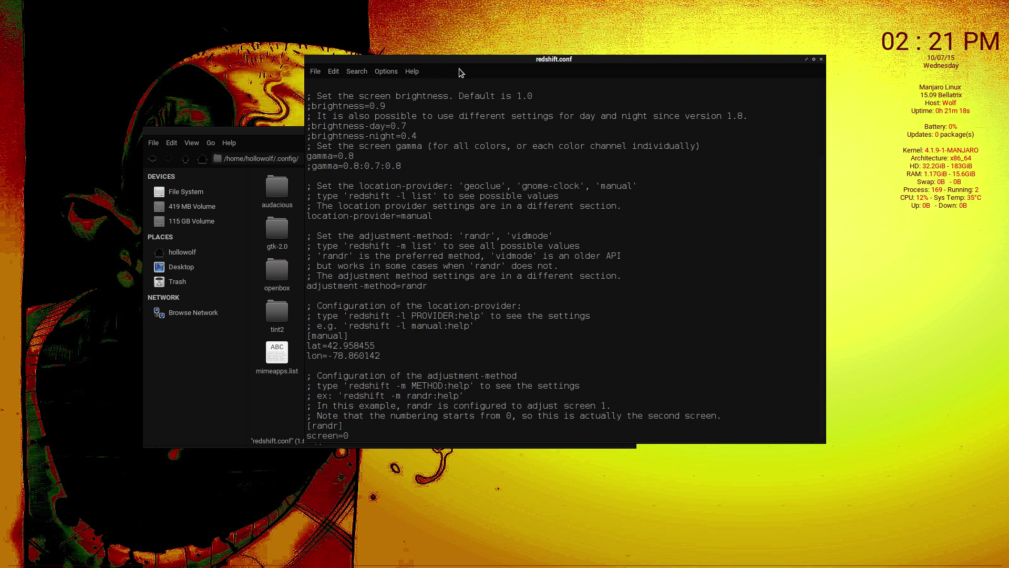
drag(467, 59, 436, 79)
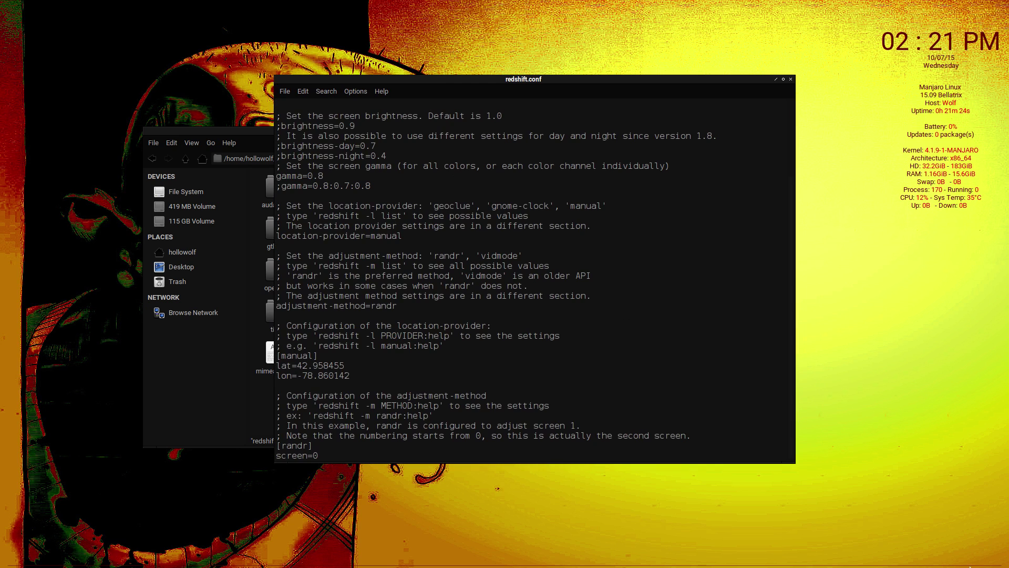
mouse_move(892, 566)
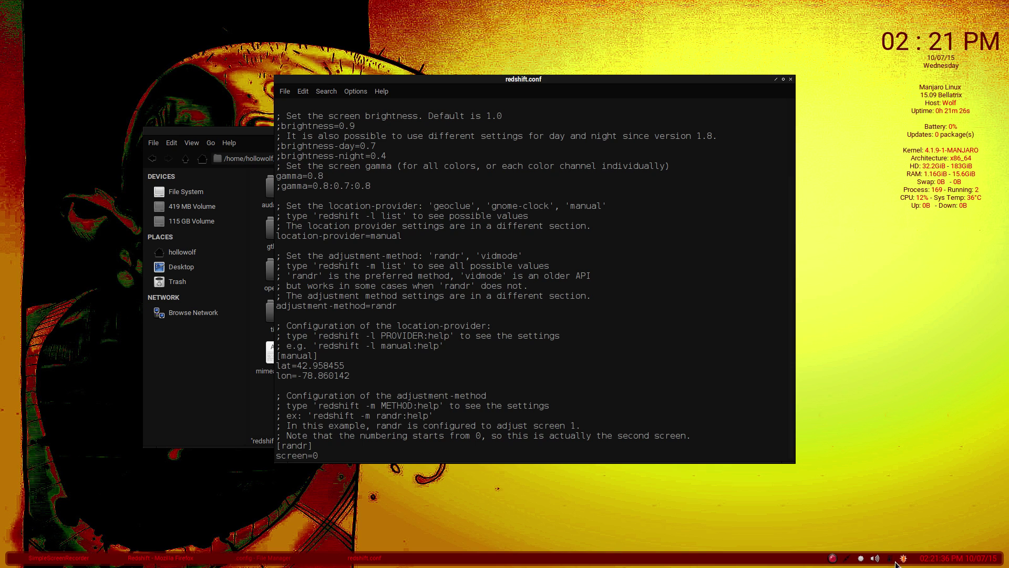
Close the redshift.conf editor, deselect the file in Thunar, and move the Thunar window up
click(793, 81)
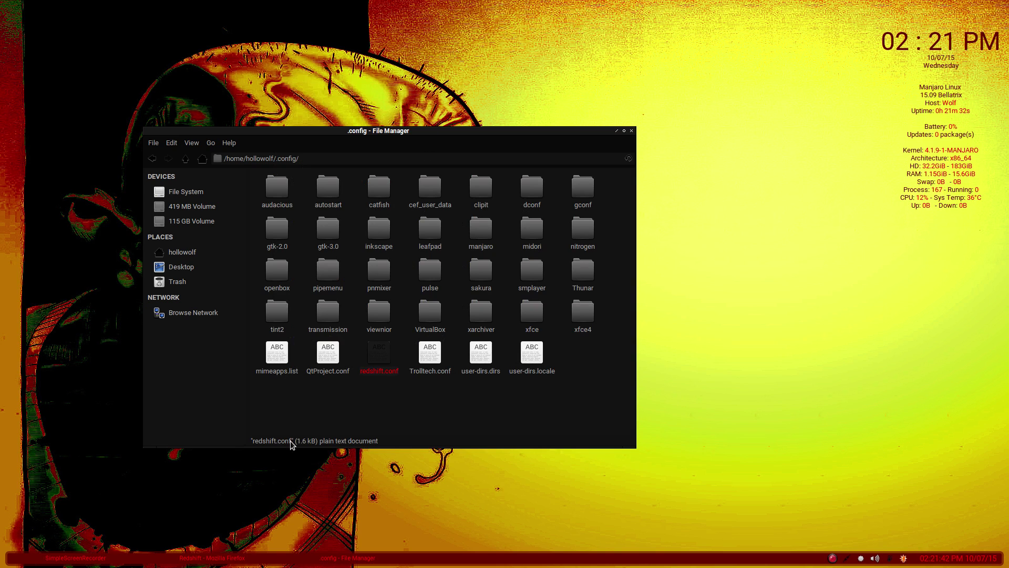
click(304, 421)
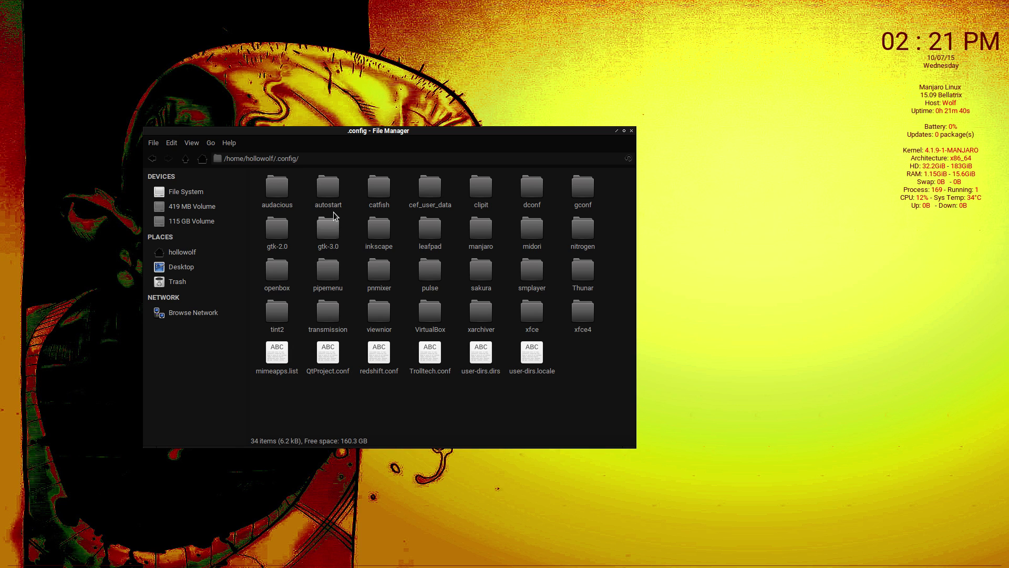
drag(342, 132, 350, 119)
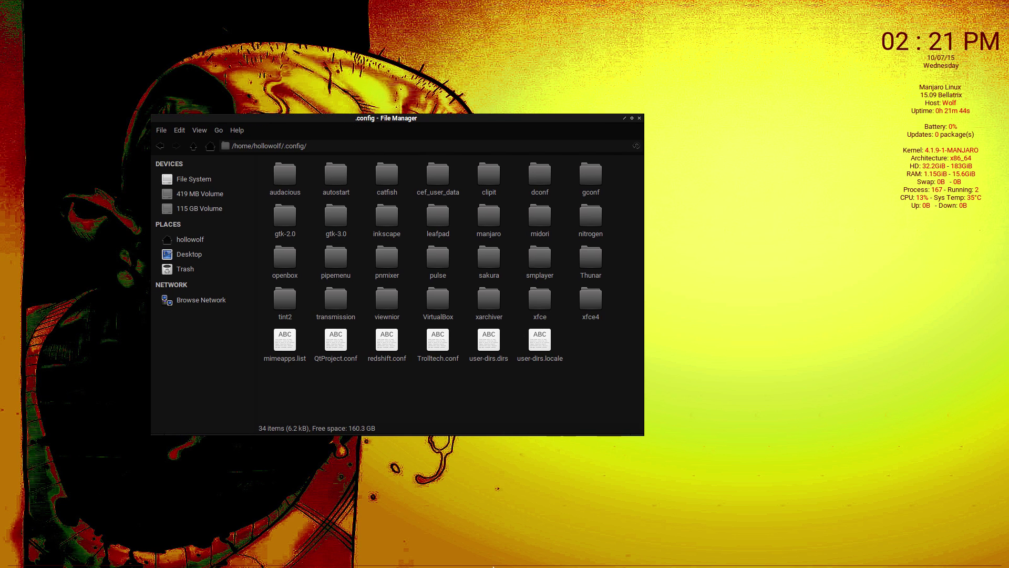
mouse_move(503, 566)
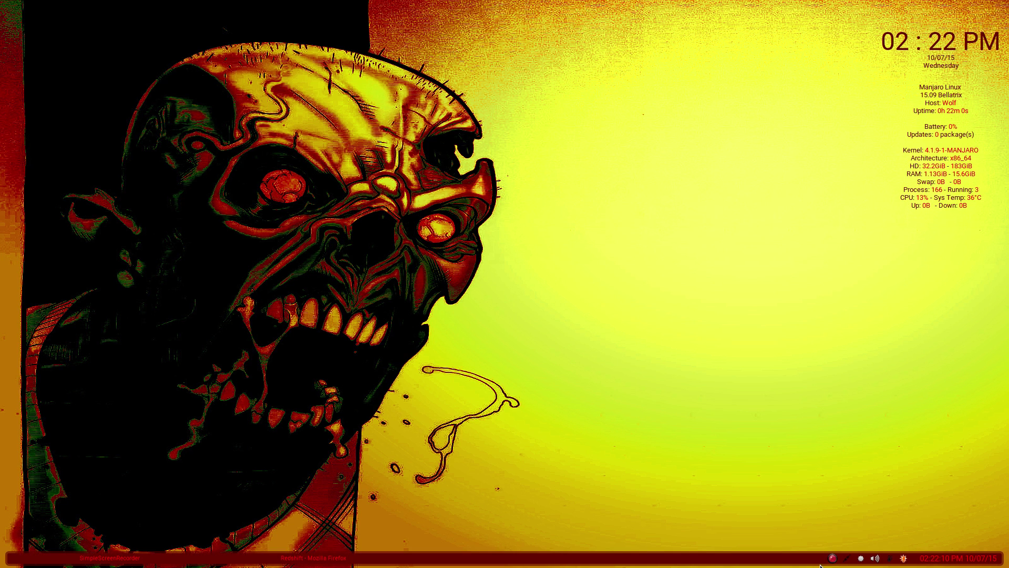
click(888, 560)
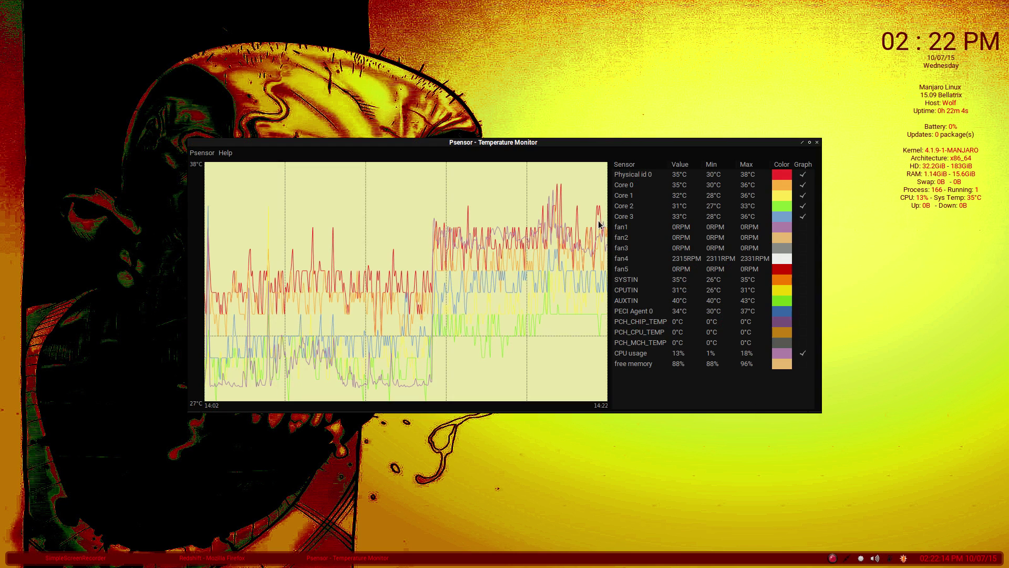
drag(586, 141, 513, 135)
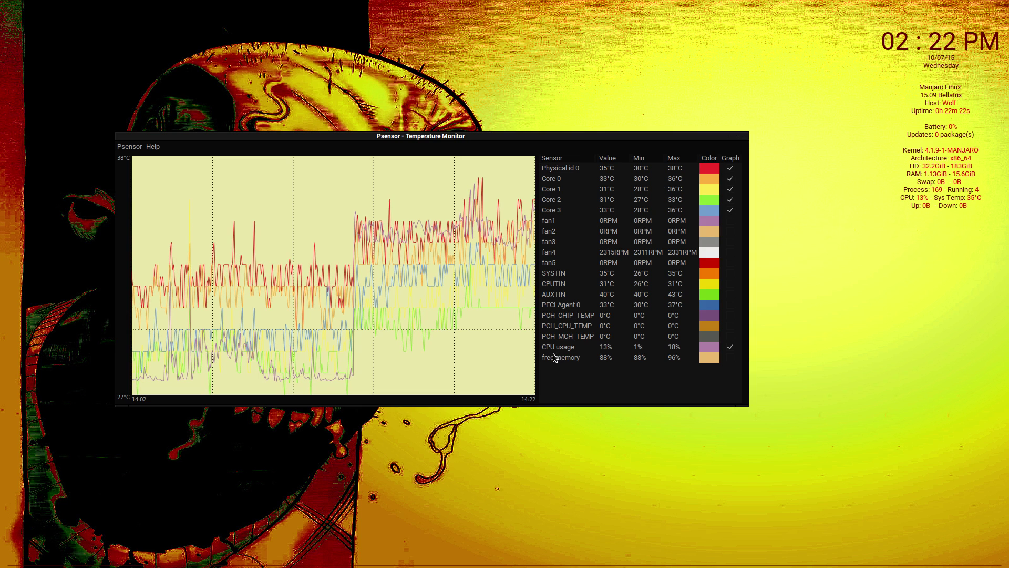
mouse_move(413, 565)
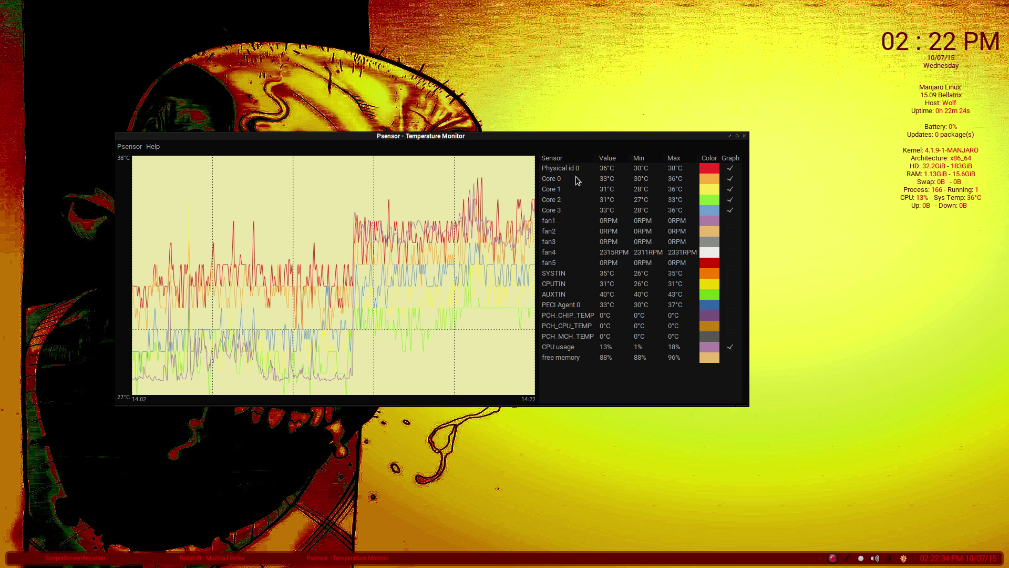